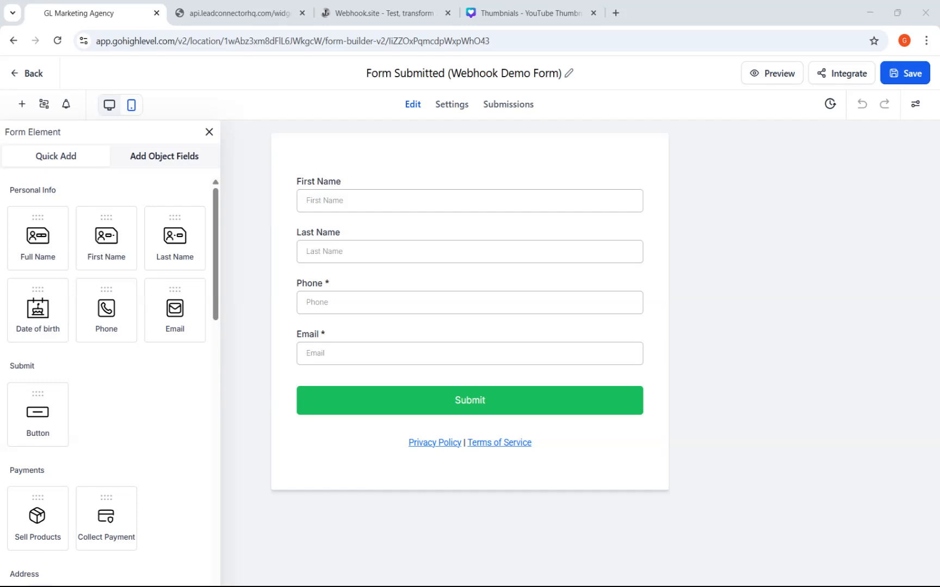
# - Leave the form builder, open Automation and name the workflow Webhook Demo – Form Submission
pyautogui.click(25, 75)
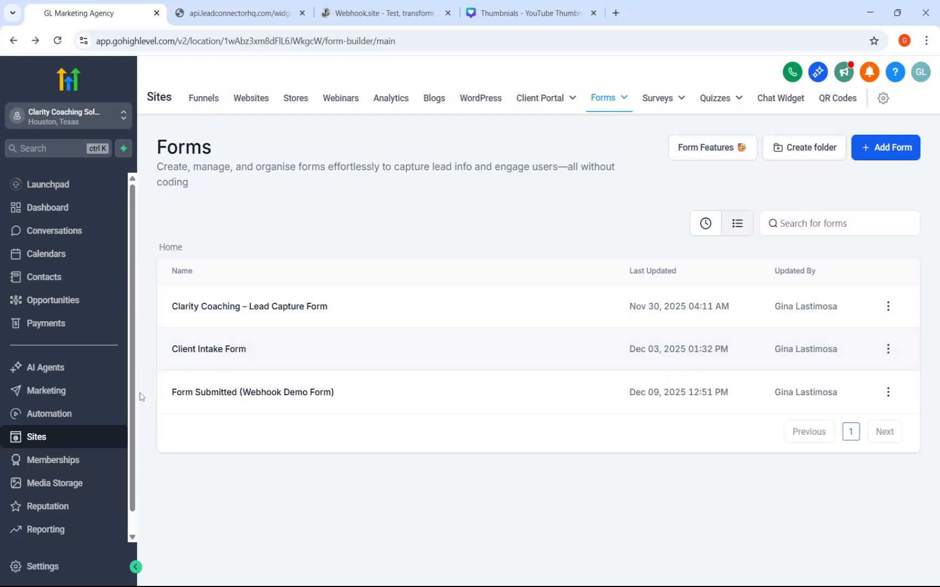
pyautogui.click(50, 420)
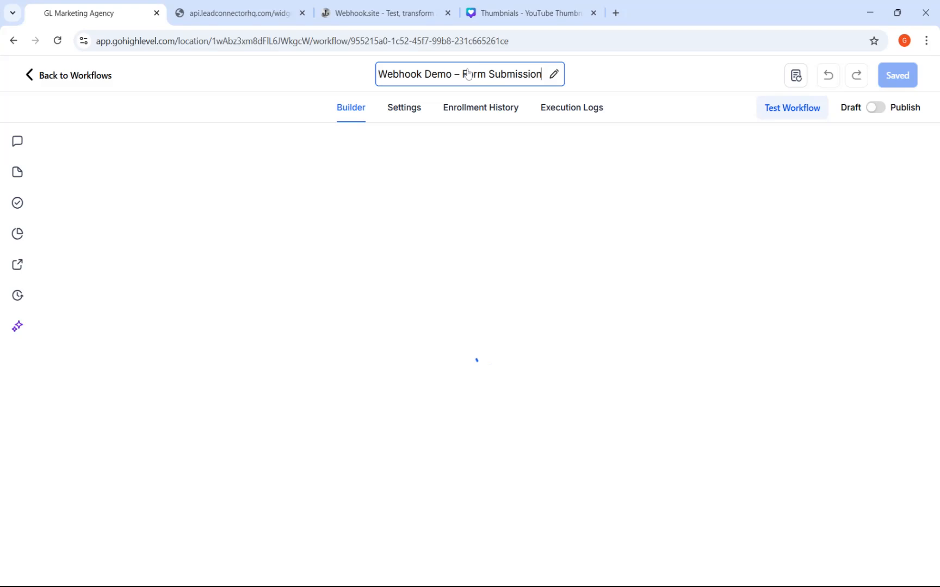
pyautogui.hotkey('ctrl', 'a')
pyautogui.write('Webhook Demo – Form Submission')
pyautogui.press('Return')
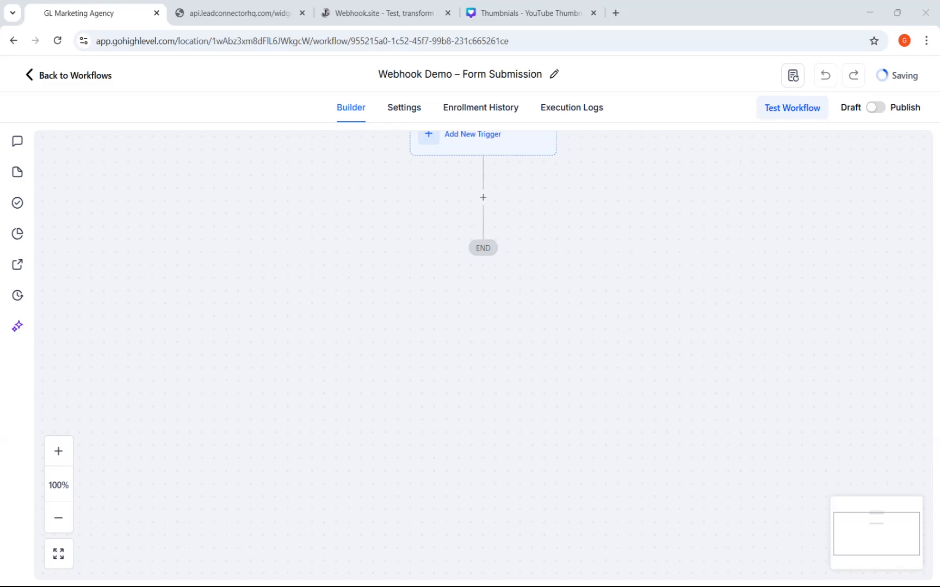
# - Add a new Form Submitted trigger to the workflow
pyautogui.click(472, 153)
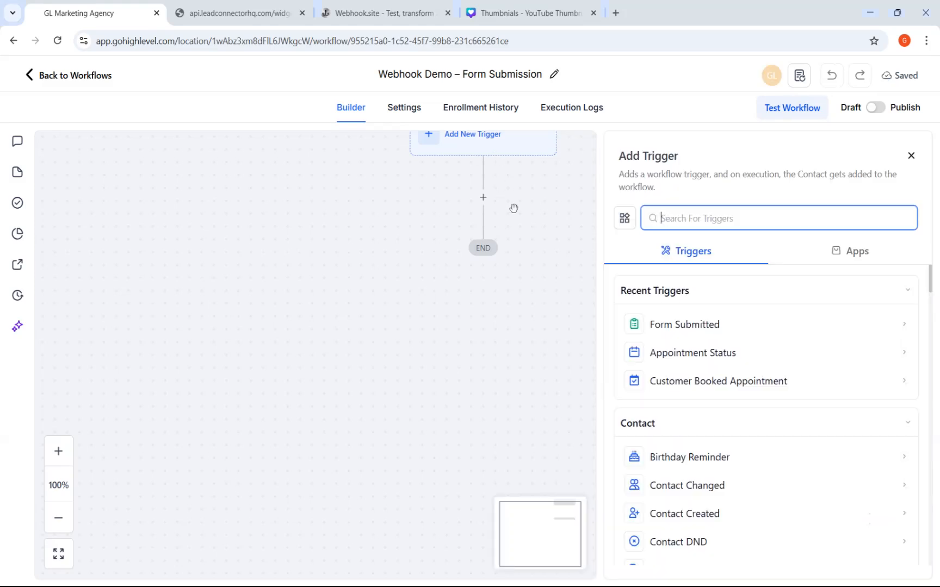
pyautogui.click(670, 323)
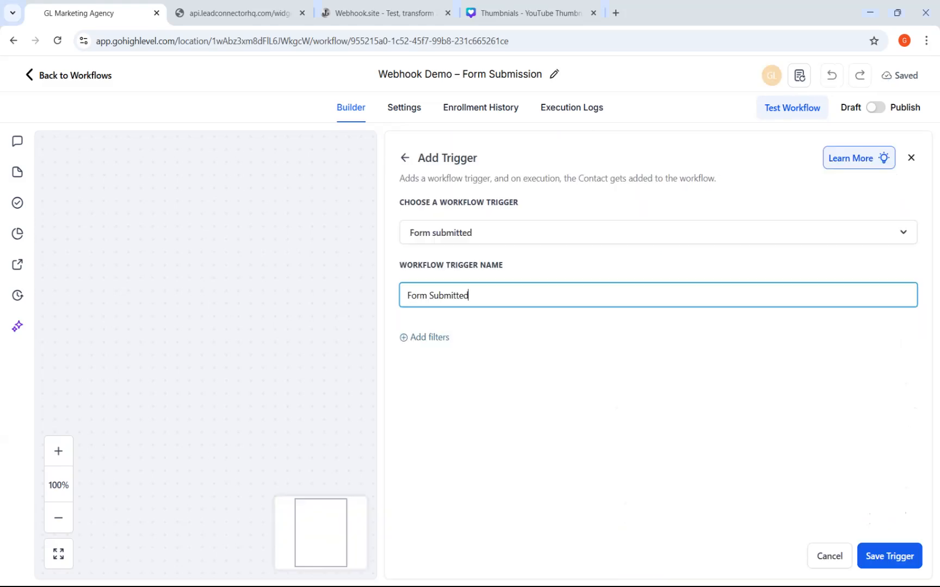
# - Add a trigger filter so the form is Form Submitted (Webhook Demo Form)
pyautogui.click(435, 338)
pyautogui.click(452, 360)
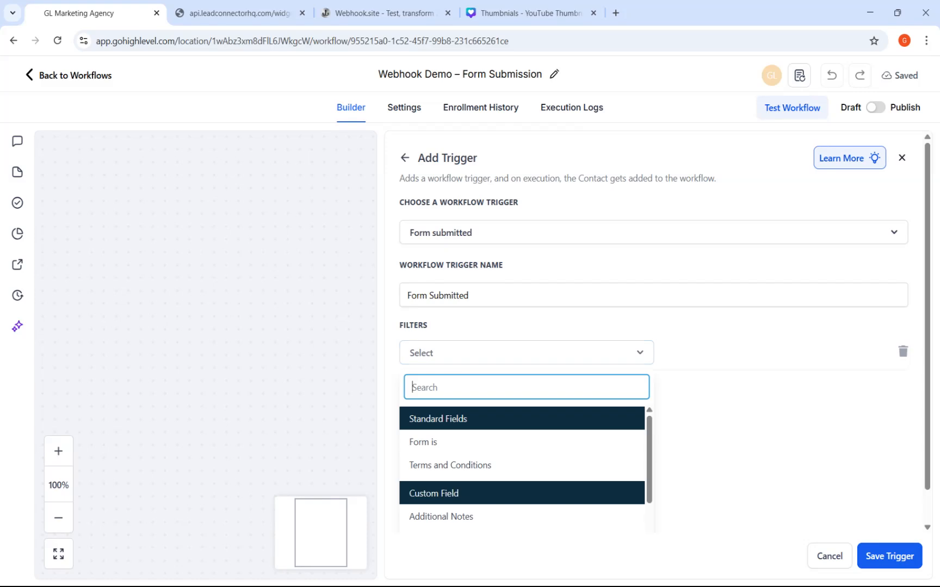
pyautogui.click(459, 441)
pyautogui.click(729, 360)
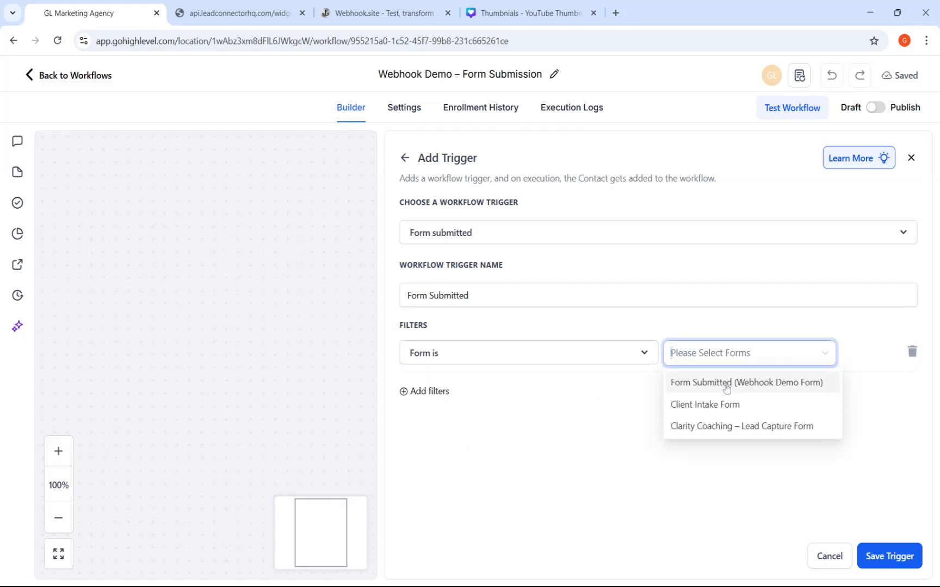
pyautogui.click(726, 384)
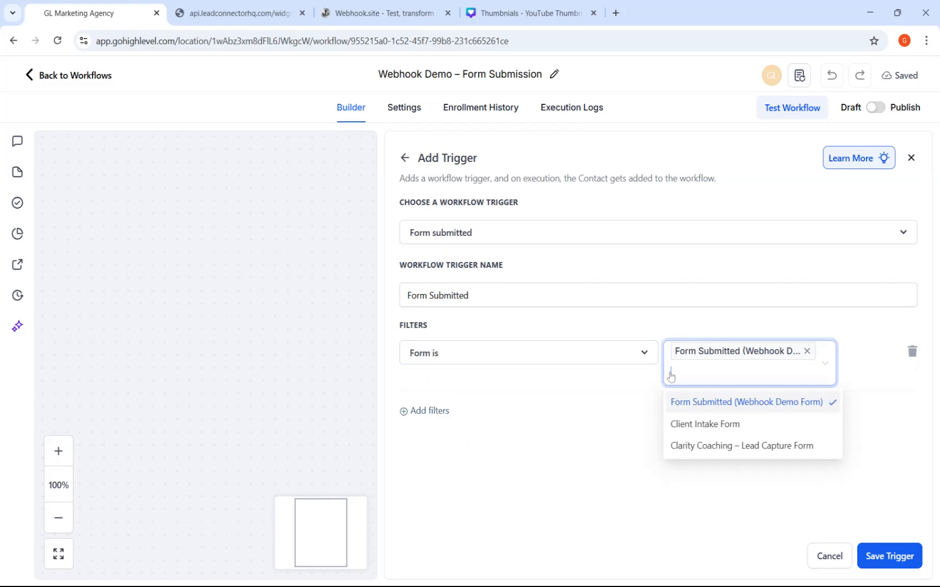
pyautogui.click(564, 409)
# - Rename the trigger to Form Submitted : Webhook Demo – Form and save the trigger
pyautogui.click(471, 295)
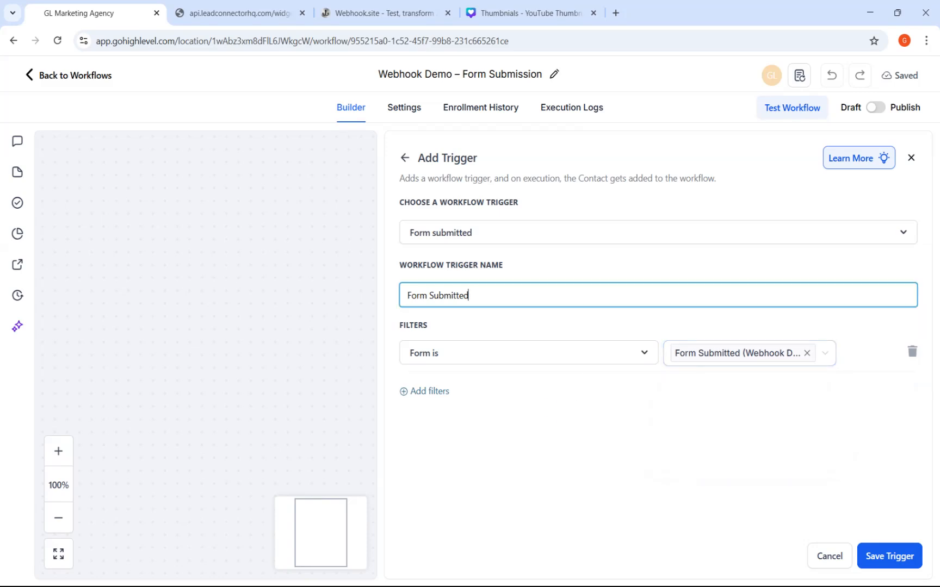
pyautogui.write(':')
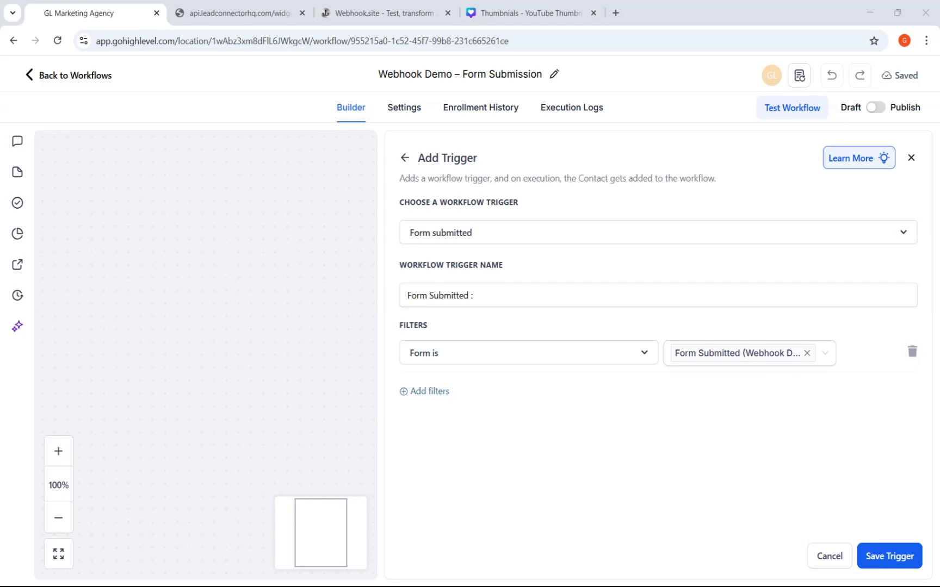
pyautogui.click(524, 271)
pyautogui.write('Webhook Demo – Form')
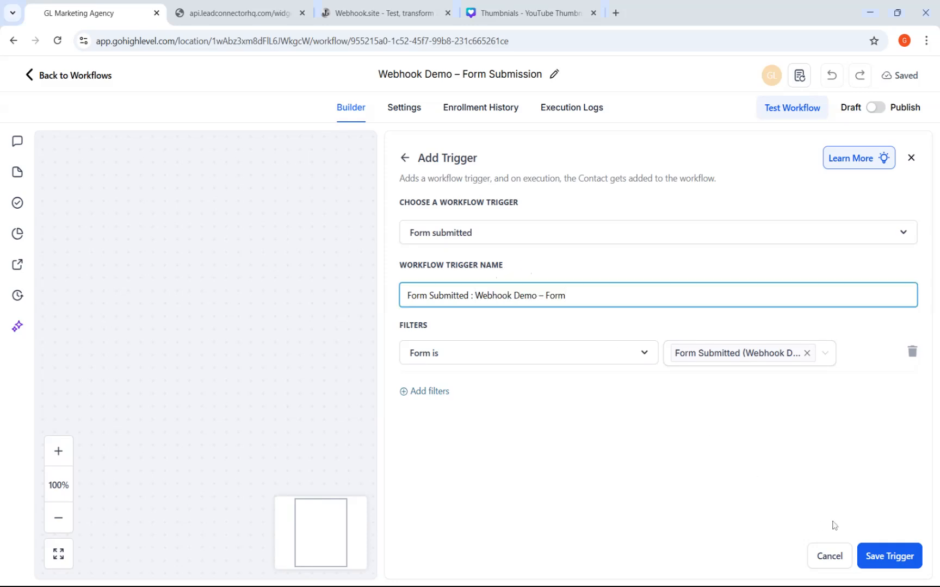
pyautogui.click(876, 556)
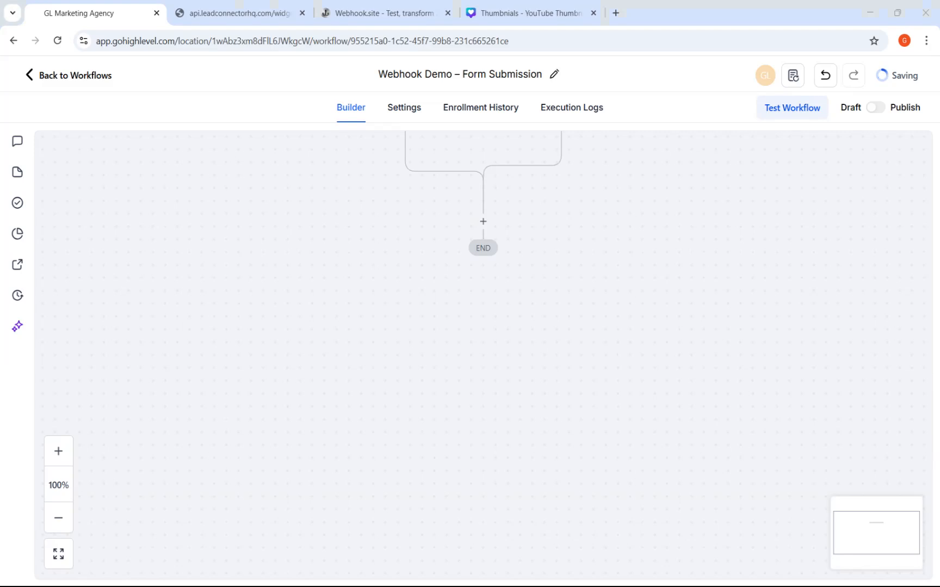
# - Add a Webhook action below the trigger by searching the actions for web
pyautogui.click(483, 222)
pyautogui.write('wEB')
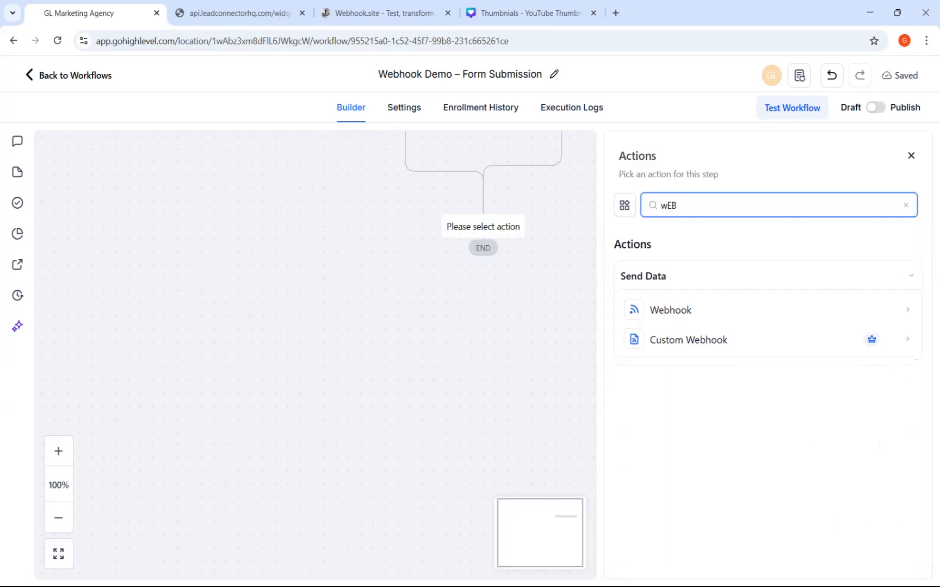
pyautogui.click(685, 310)
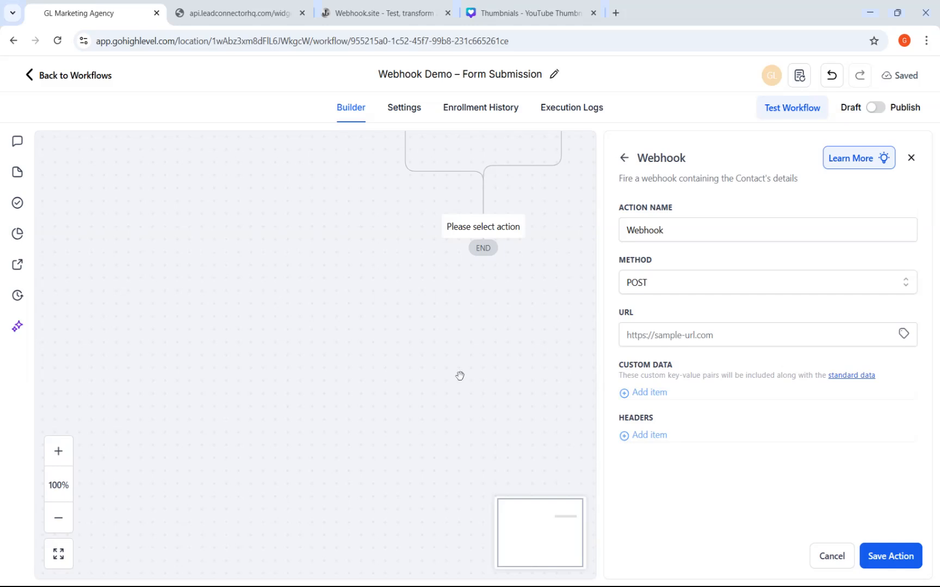
# - Switch to the Webhook.site tab and copy the unique URL to the clipboard
pyautogui.click(277, 11)
pyautogui.click(344, 17)
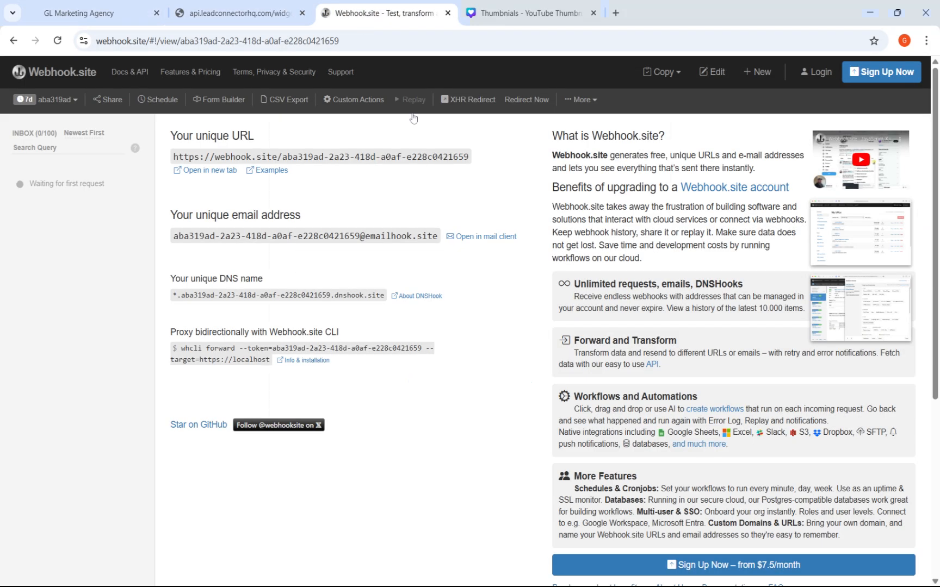
pyautogui.click(458, 153)
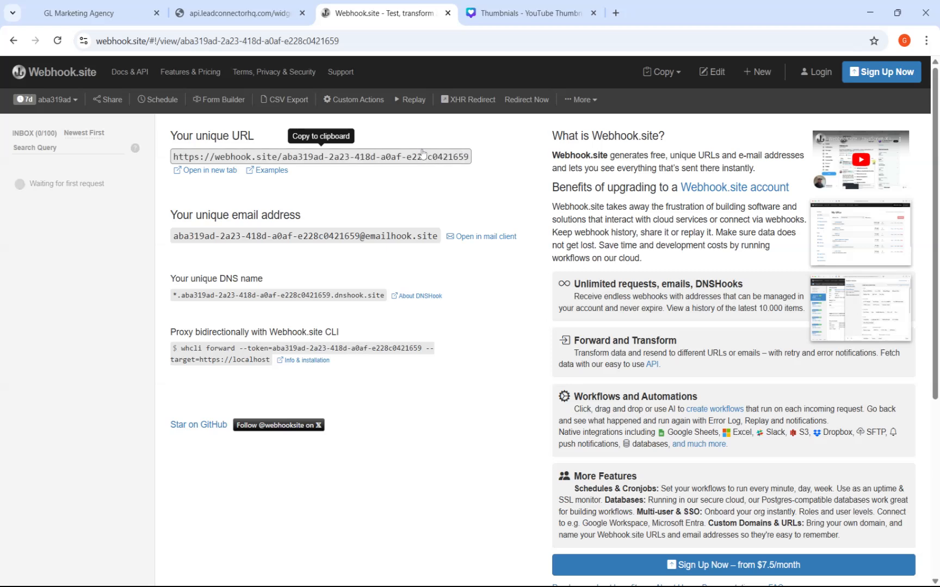
# - Paste the Webhook.site URL into the webhook's URL field, keep POST as method, and save the action
pyautogui.click(98, 10)
pyautogui.click(828, 335)
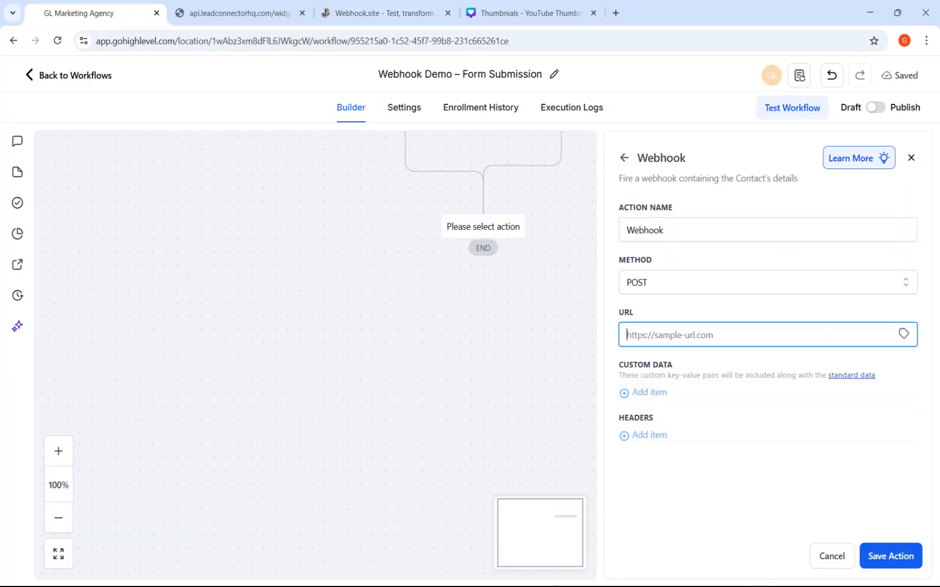
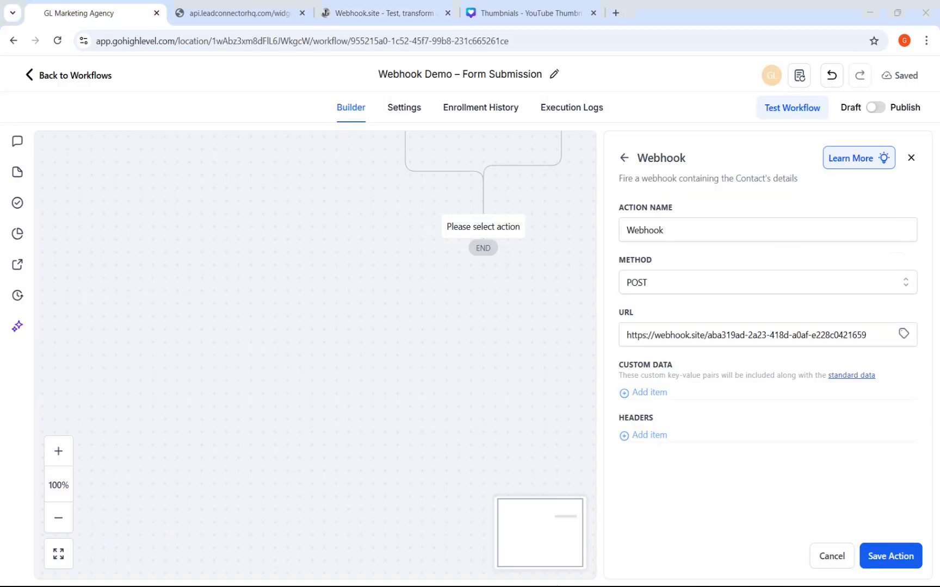
pyautogui.click(690, 287)
pyautogui.click(678, 281)
pyautogui.click(884, 561)
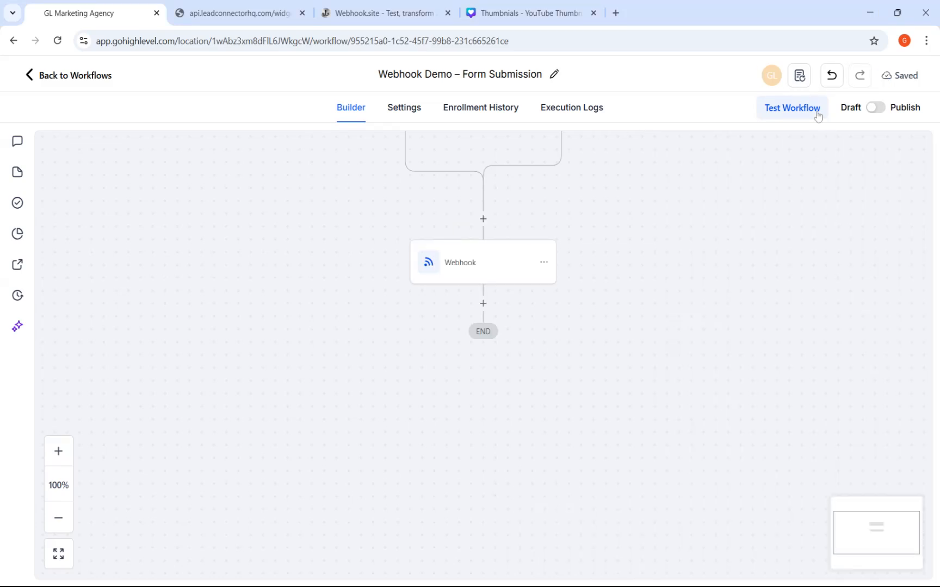
# - Switch the workflow from Draft to Publish and save it
pyautogui.click(875, 110)
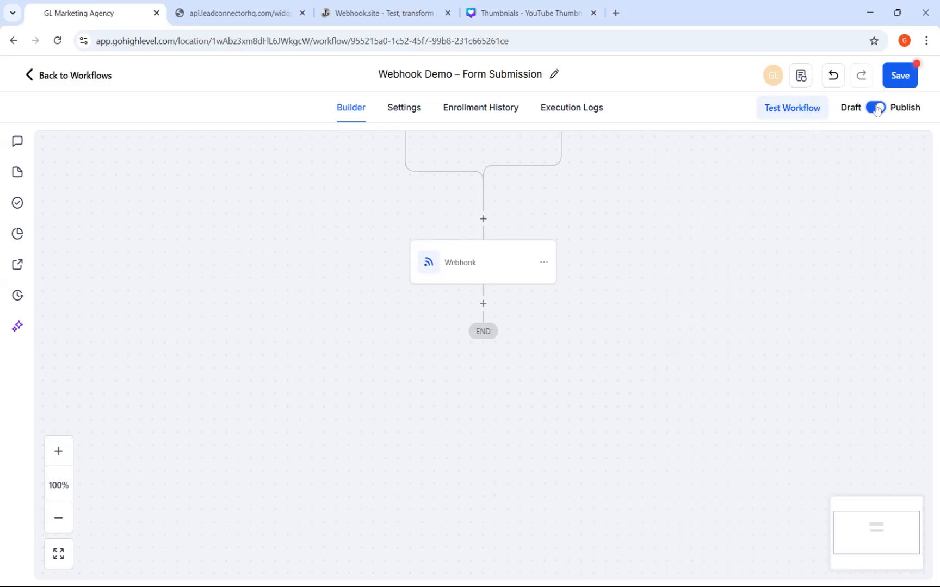
pyautogui.click(898, 77)
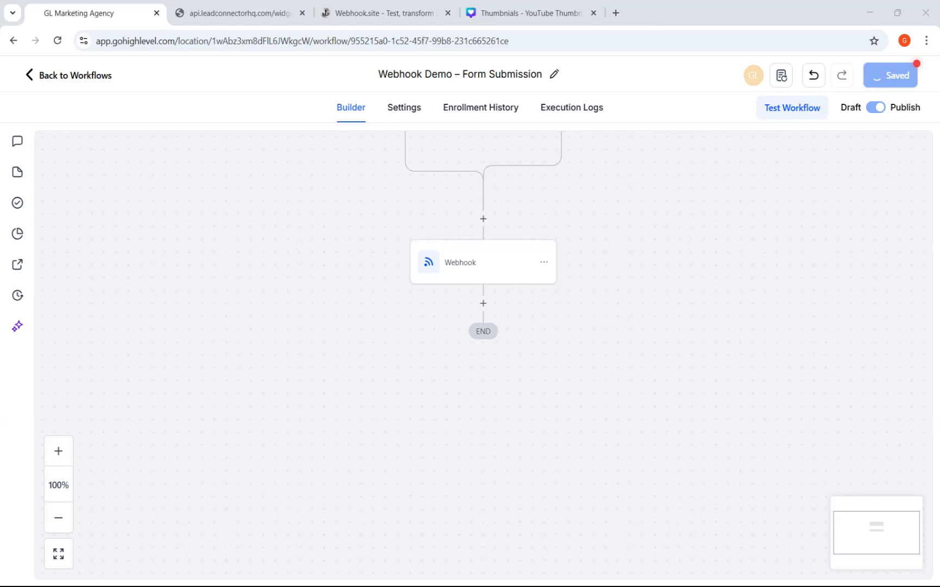
# - Open the live form tab, fill in the contact's first name, last name, phone and email, and submit it
pyautogui.click(336, 12)
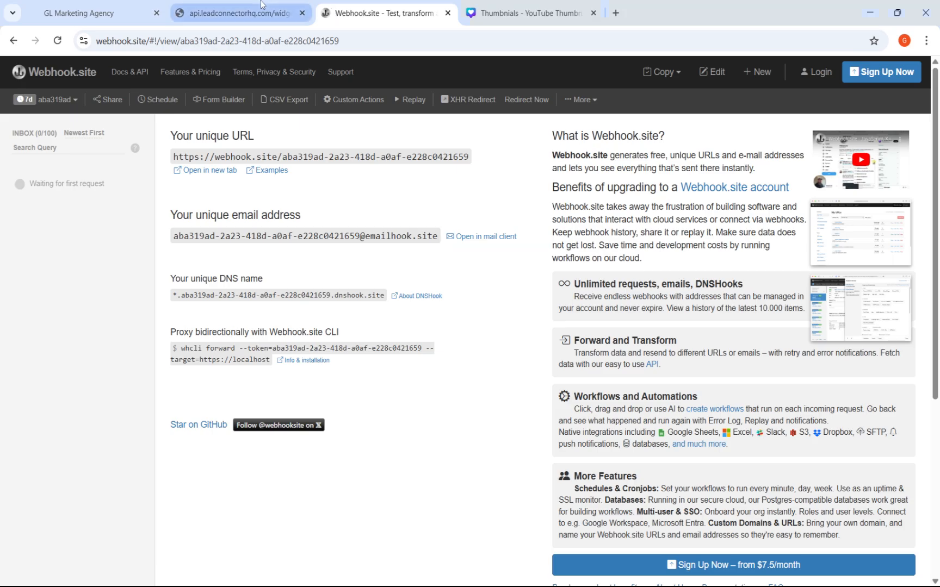
pyautogui.click(256, 12)
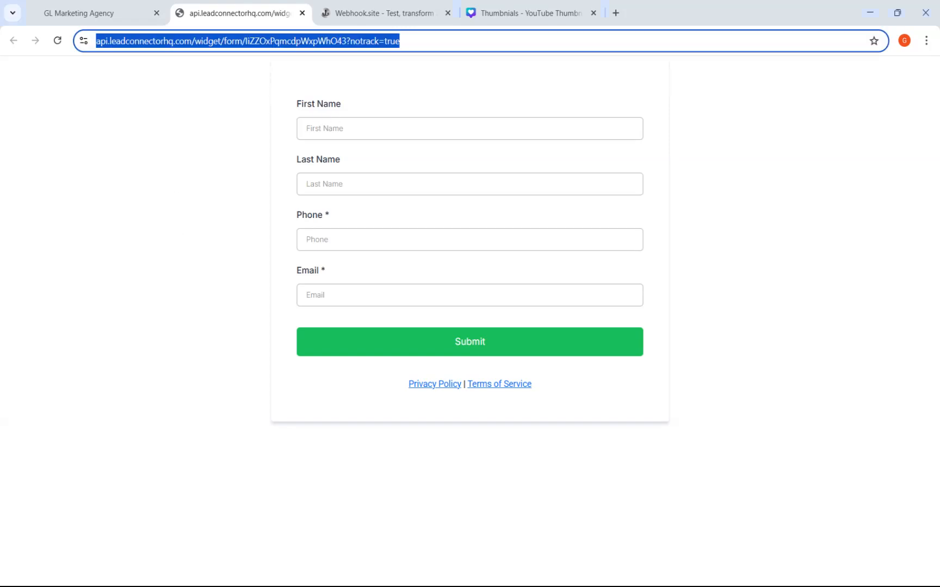
pyautogui.click(339, 129)
pyautogui.click(404, 165)
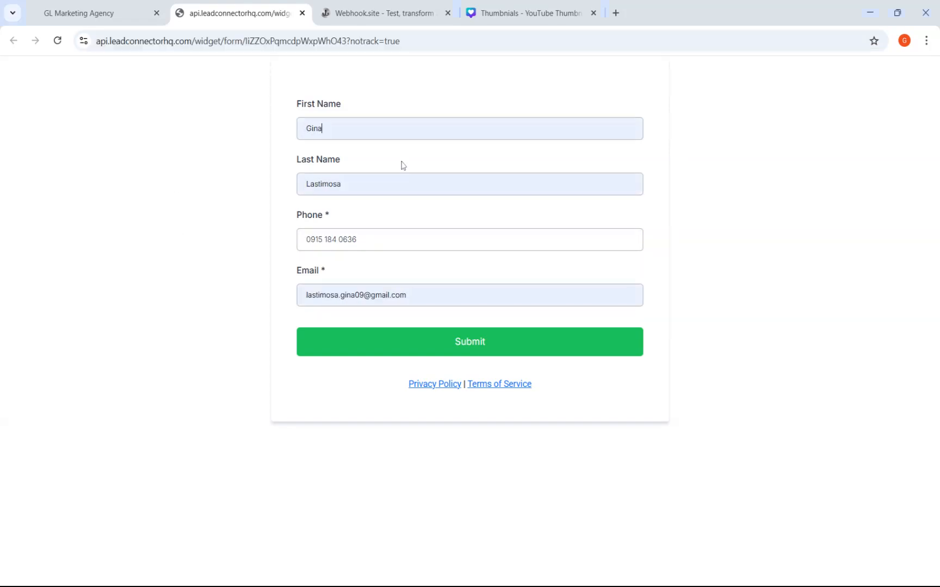
pyautogui.click(414, 348)
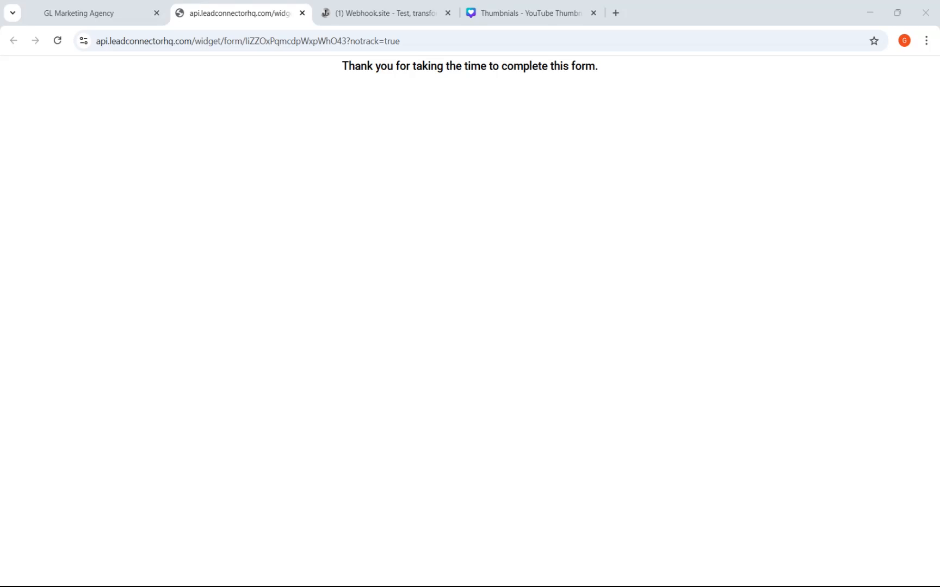
# - Switch to Webhook.site and inspect the received POST request's details and raw JSON content
pyautogui.click(386, 13)
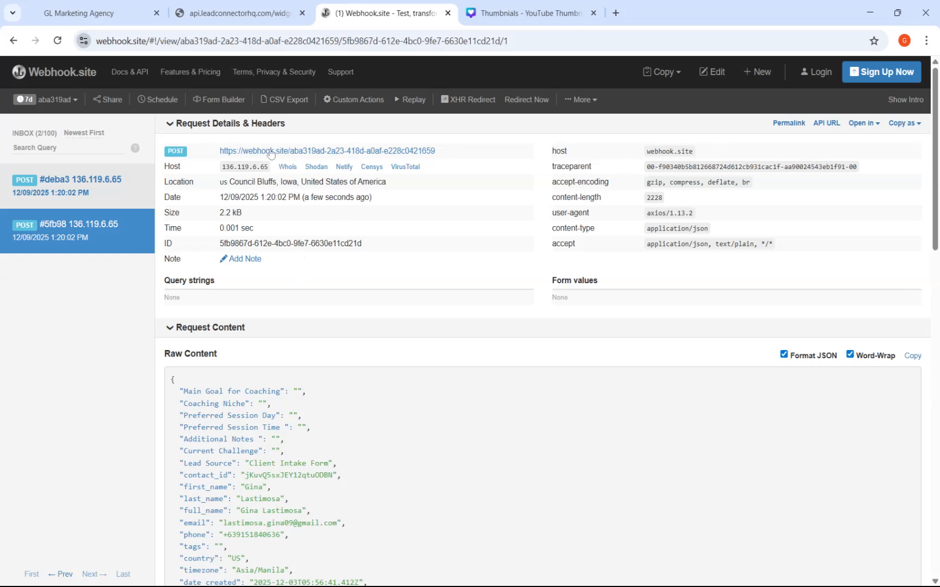
pyautogui.scroll(-5, 294, 433)
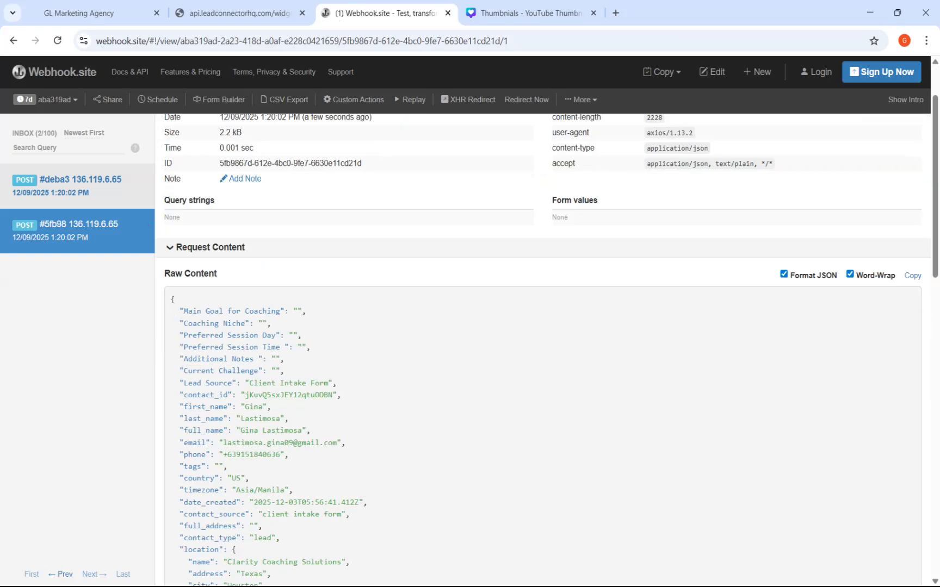
pyautogui.scroll(1, 304, 197)
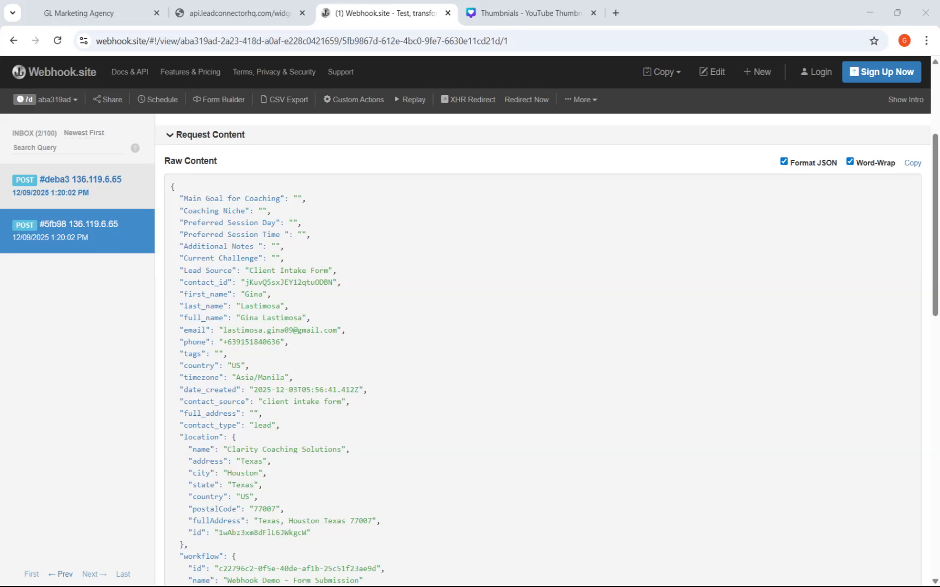
pyautogui.scroll(3, 452, 293)
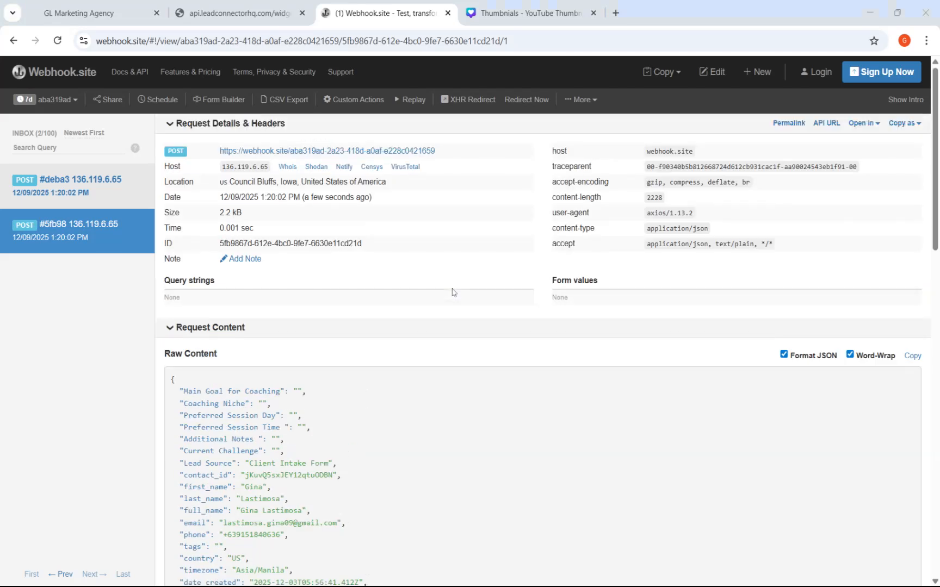